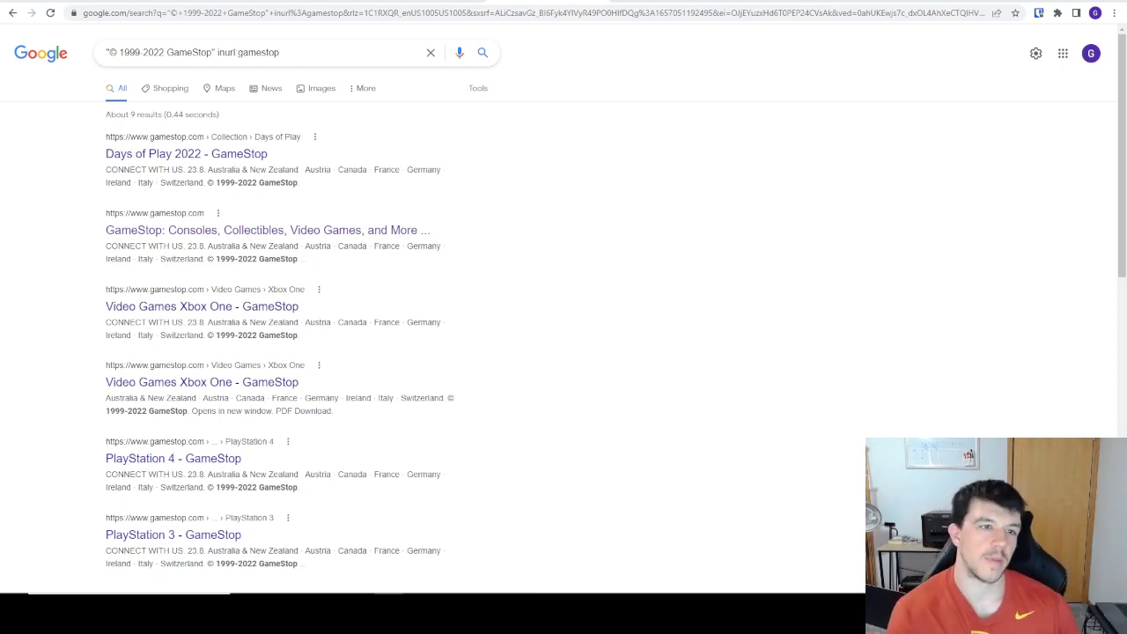
# - Switch from the Google results to the HackerOne American Systems bug bounty program tab
pyautogui.click(102, 2)
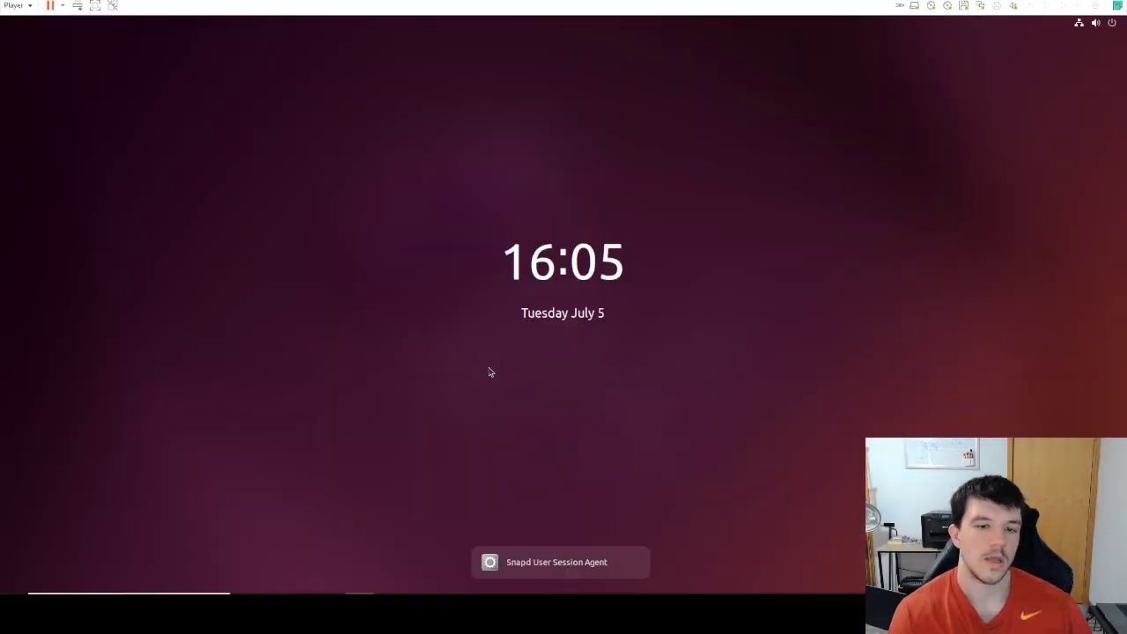
# - Unlock the Ubuntu VM with the account password and bring up the terminal showing amass output
pyautogui.click(503, 350)
pyautogui.write('•••••••••')
pyautogui.press('Return')
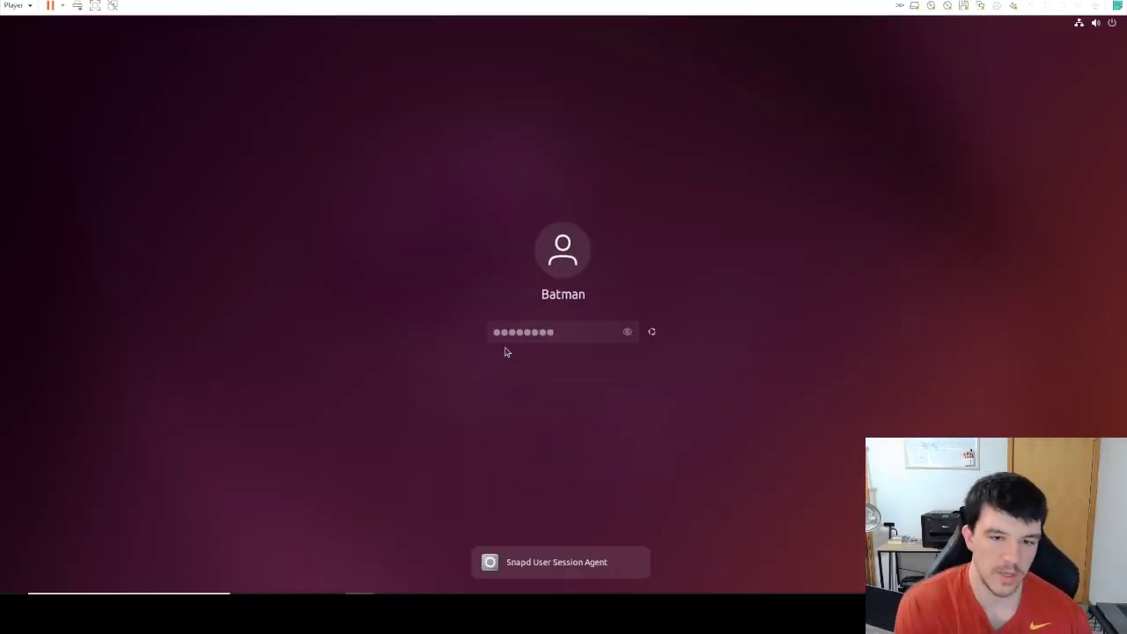
pyautogui.click(269, 77)
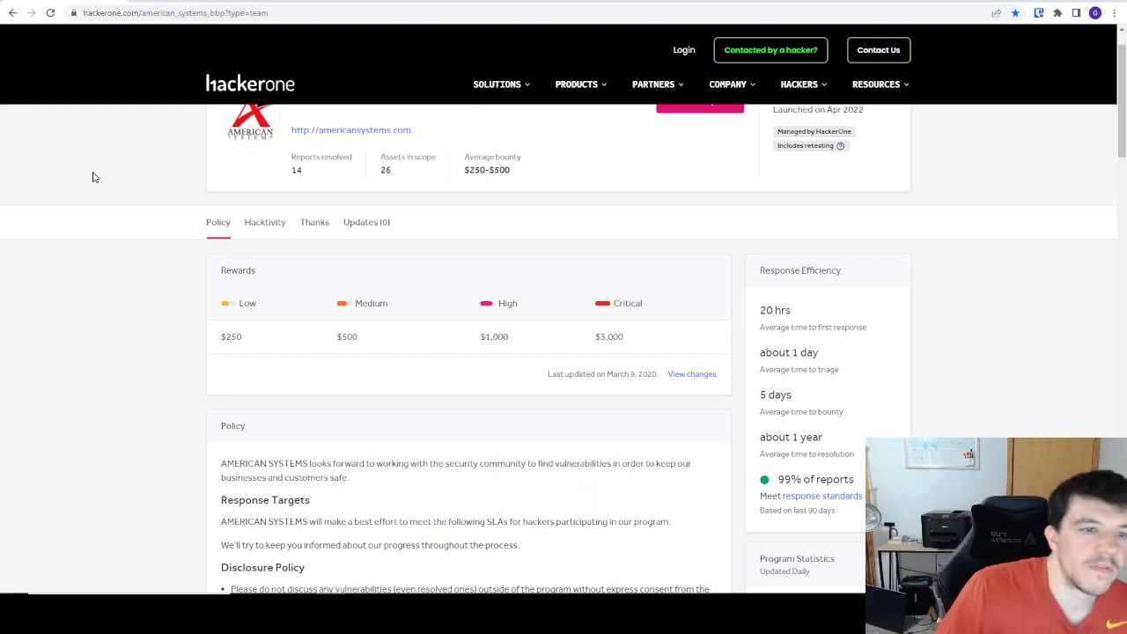
# - Highlight the American Systems launch date in the header, then scroll to out-of-scope vulnerabilities
pyautogui.scroll(1, 370, 293)
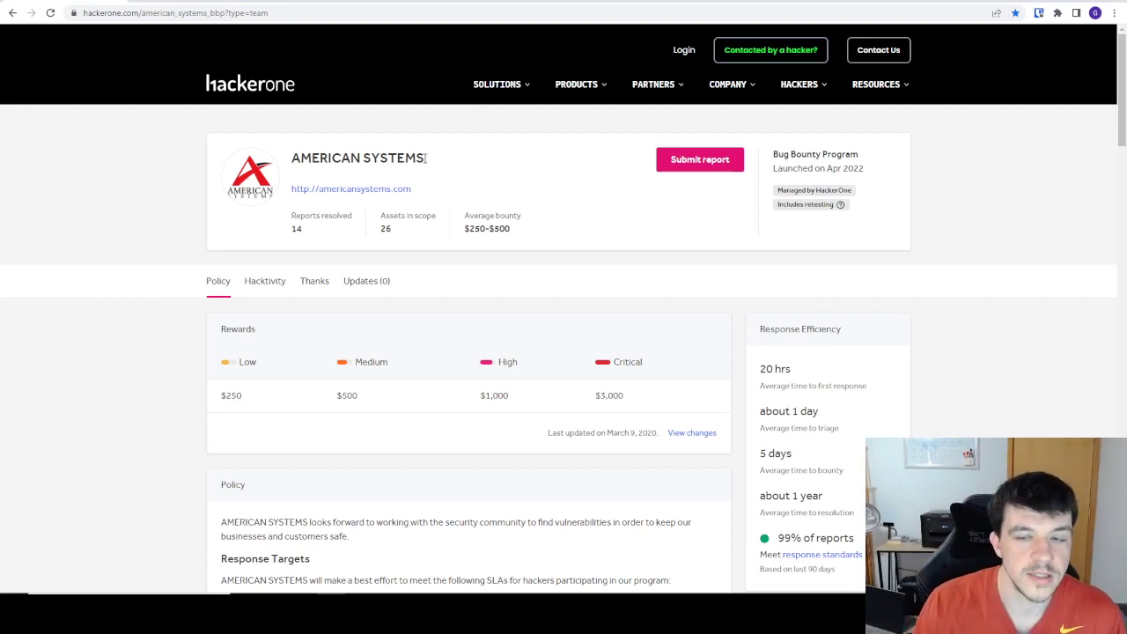
pyautogui.moveTo(864, 168); pyautogui.dragTo(802, 168)
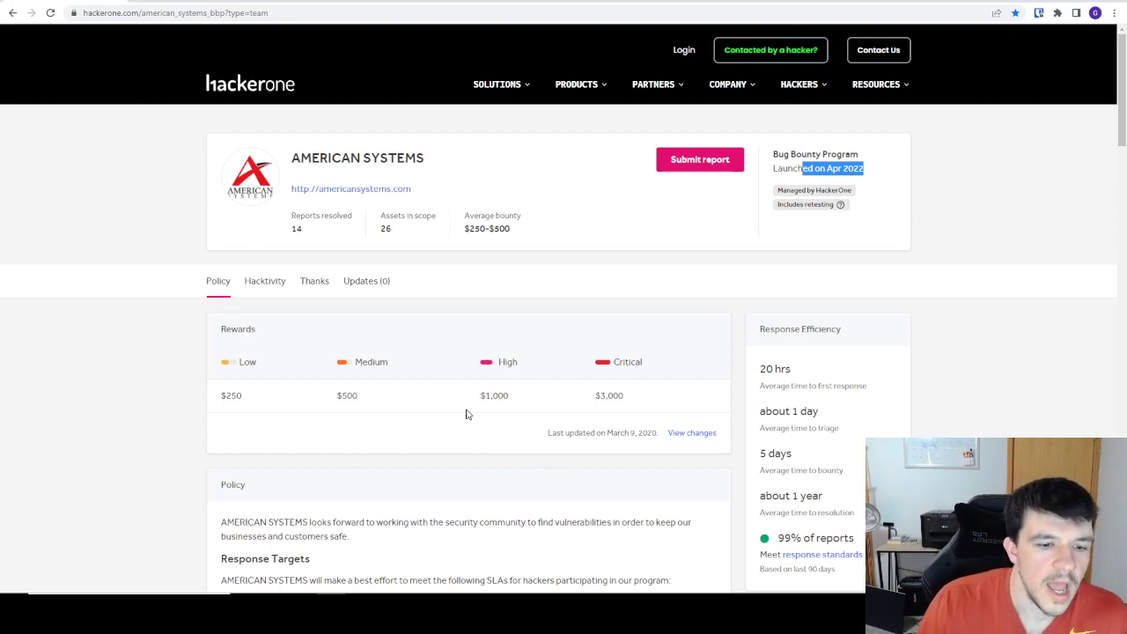
pyautogui.scroll(-8, 480, 397)
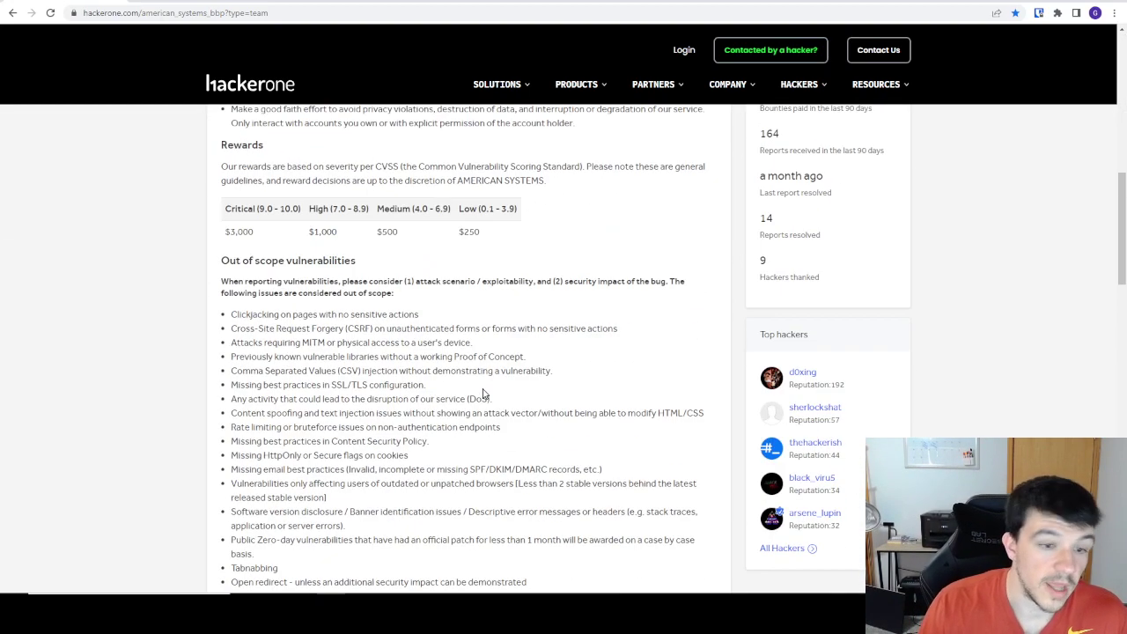
# - Scroll to Scopes and highlight domains such as alexamerican.com in the In Scope table
pyautogui.scroll(-10, 482, 393)
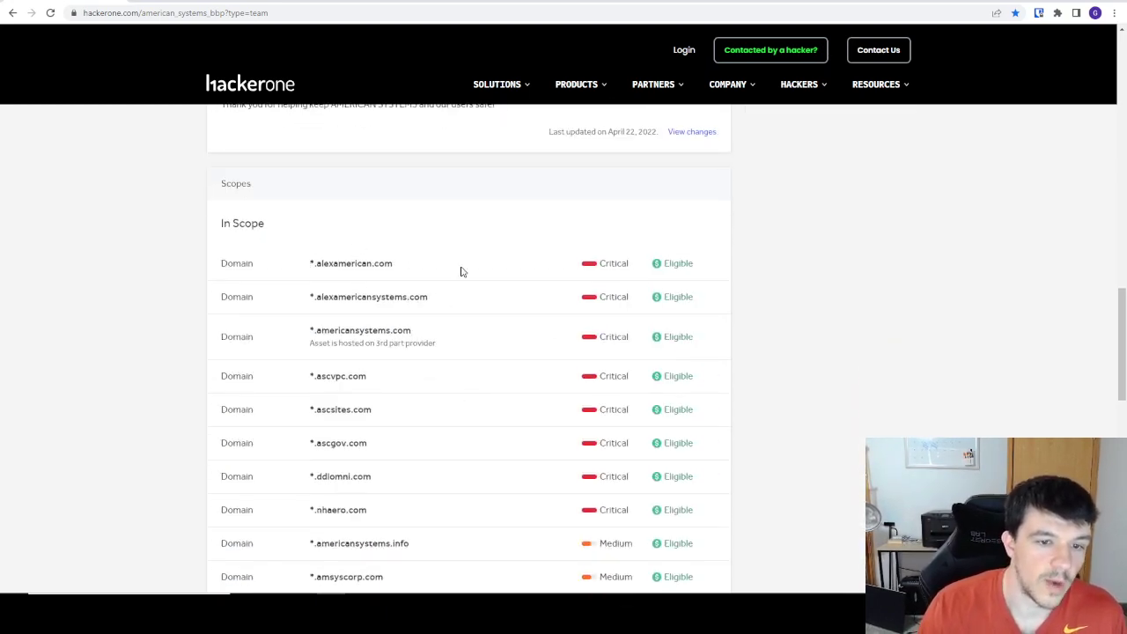
pyautogui.moveTo(396, 267); pyautogui.dragTo(317, 264)
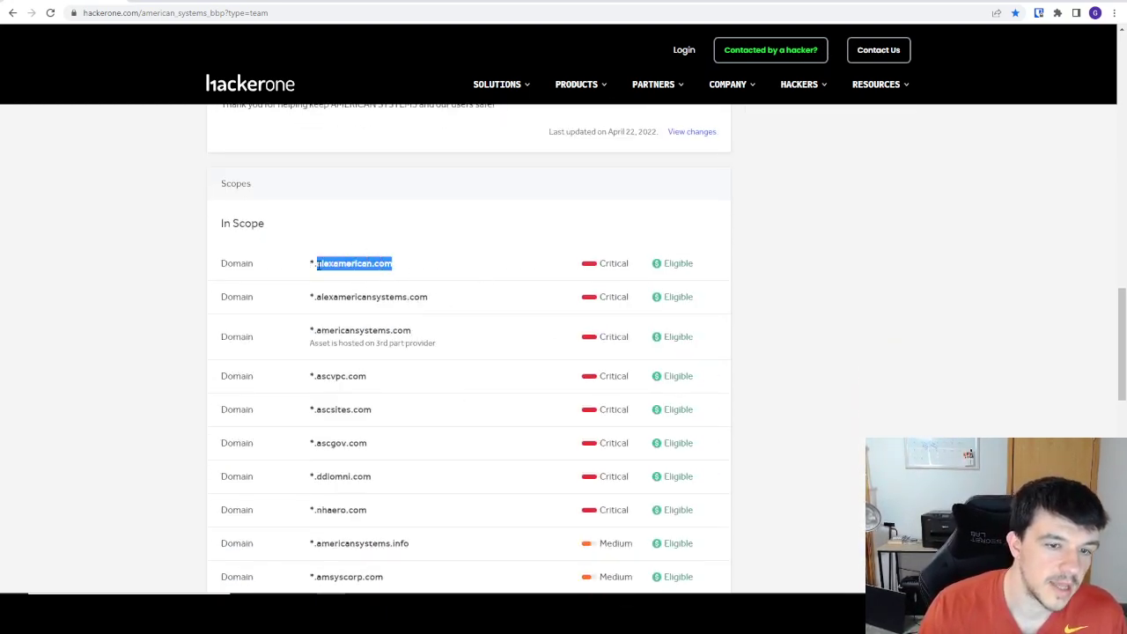
pyautogui.scroll(-1, 419, 276)
pyautogui.scroll(-2, 419, 277)
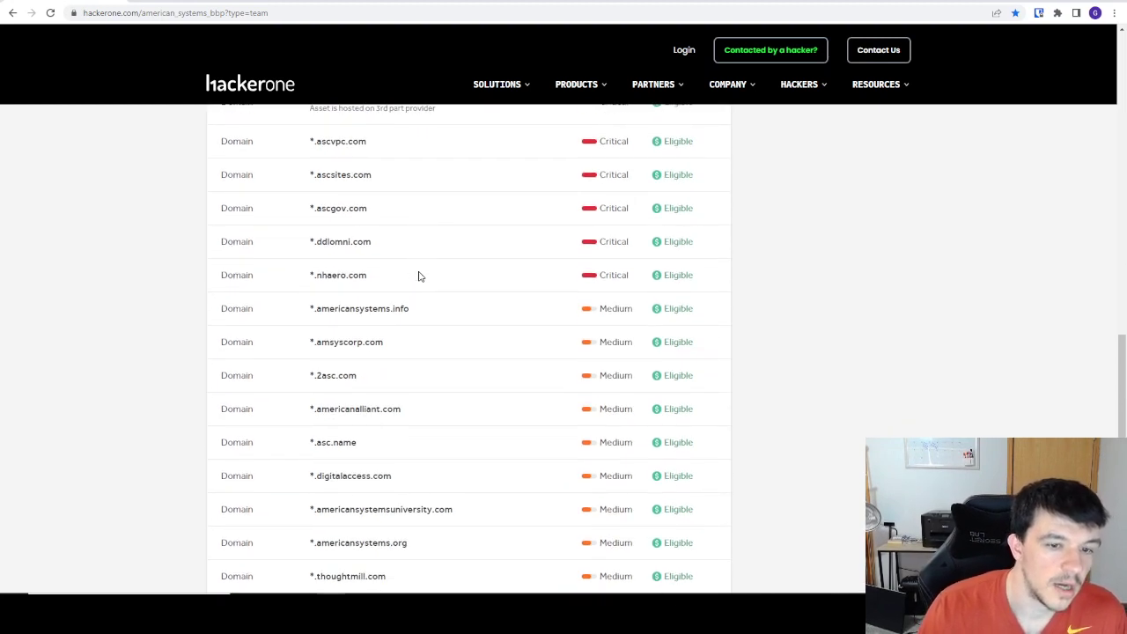
pyautogui.scroll(3, 419, 276)
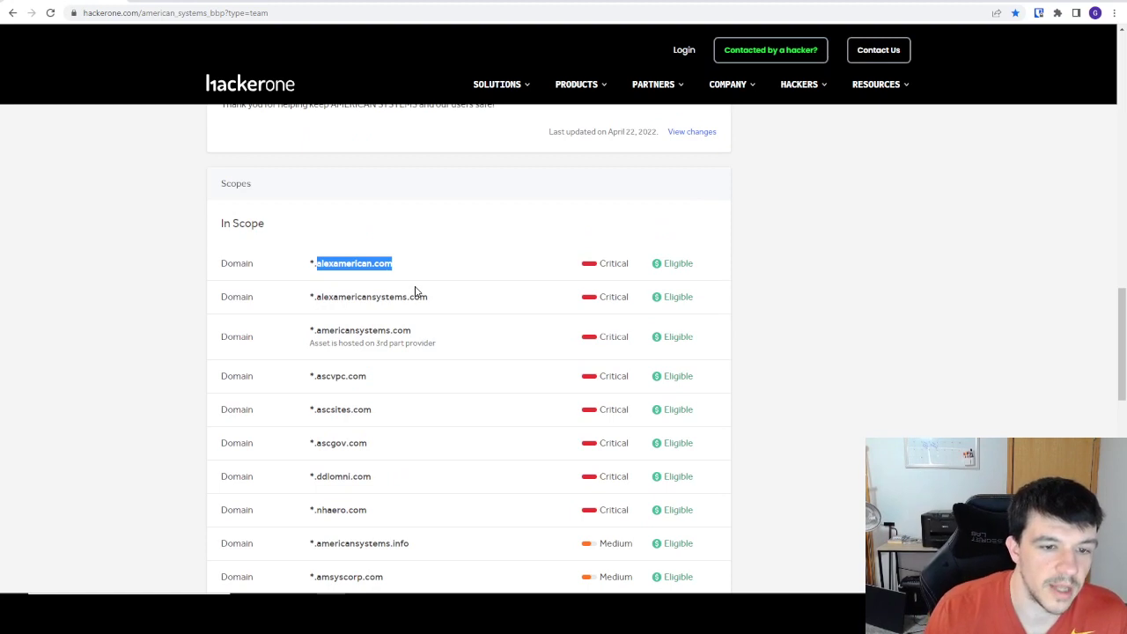
pyautogui.click(310, 297)
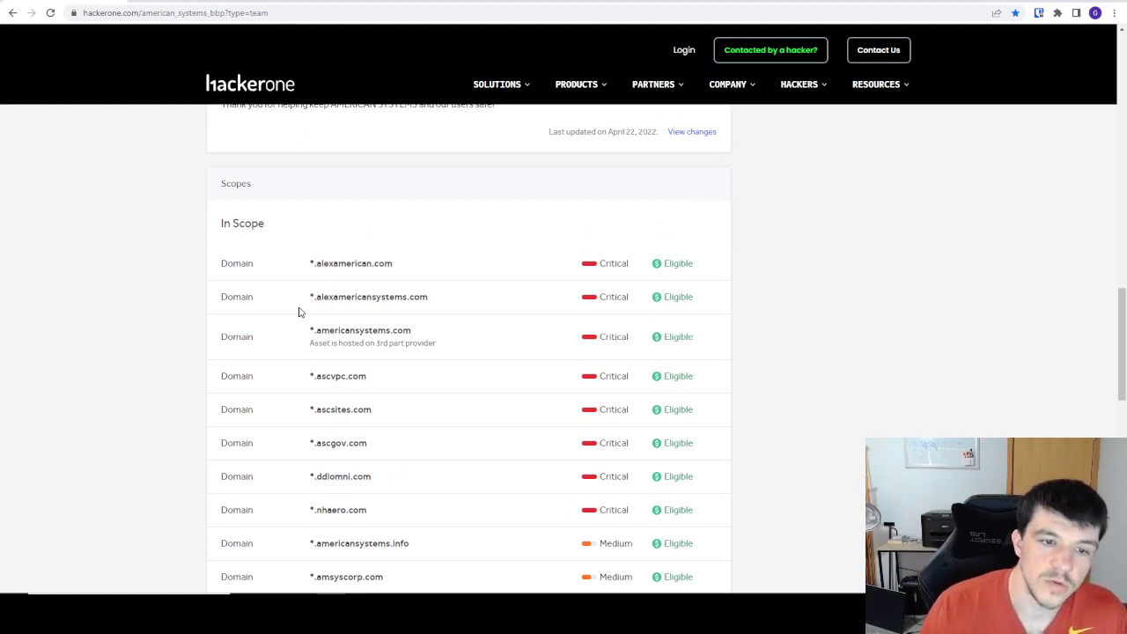
pyautogui.scroll(-15, 501, 372)
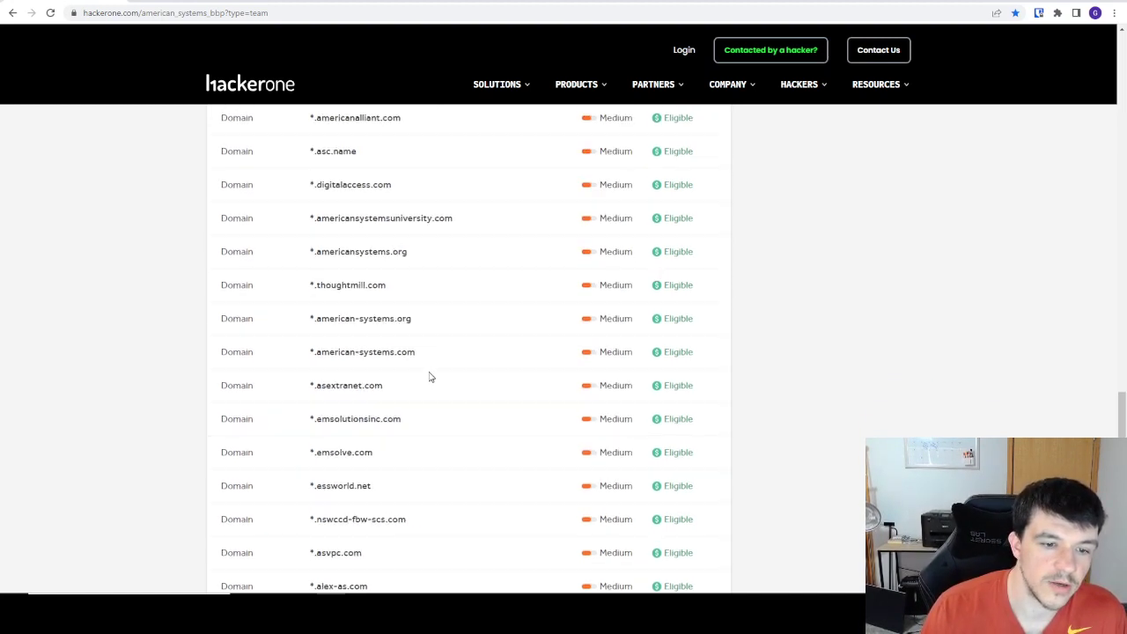
pyautogui.moveTo(274, 364); pyautogui.dragTo(384, 372)
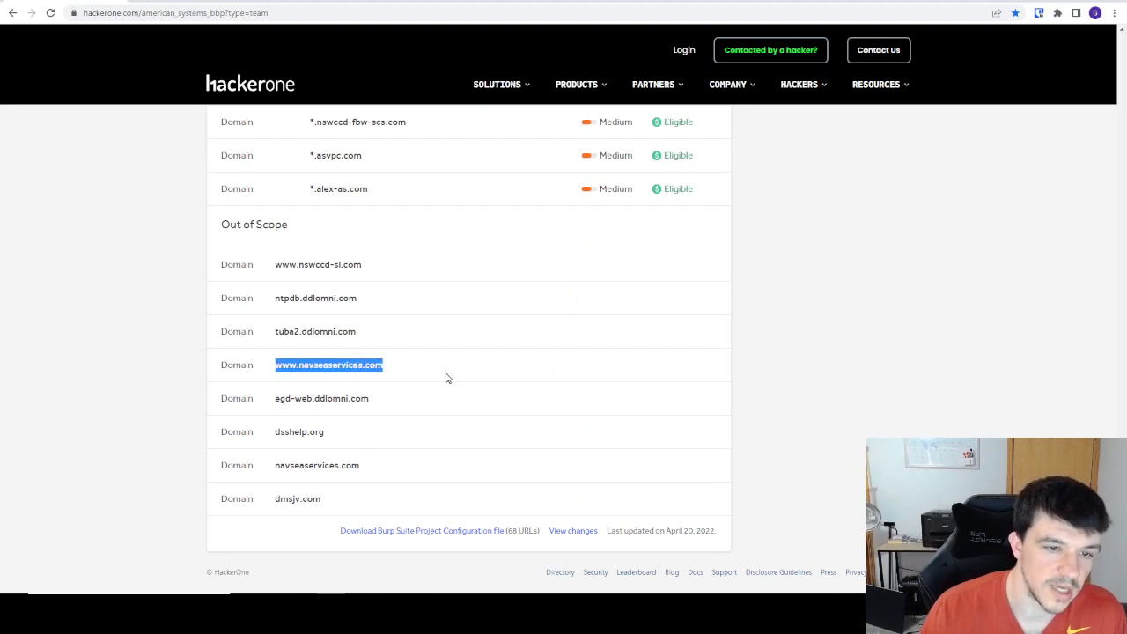
pyautogui.moveTo(223, 229); pyautogui.dragTo(314, 232)
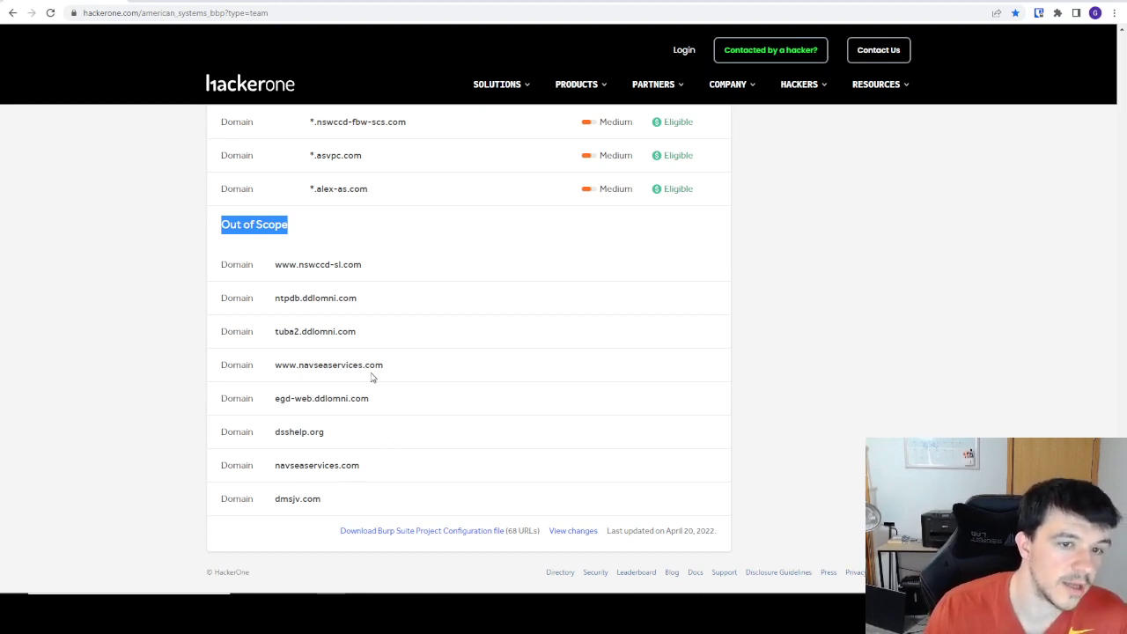
pyautogui.moveTo(362, 267); pyautogui.dragTo(272, 268)
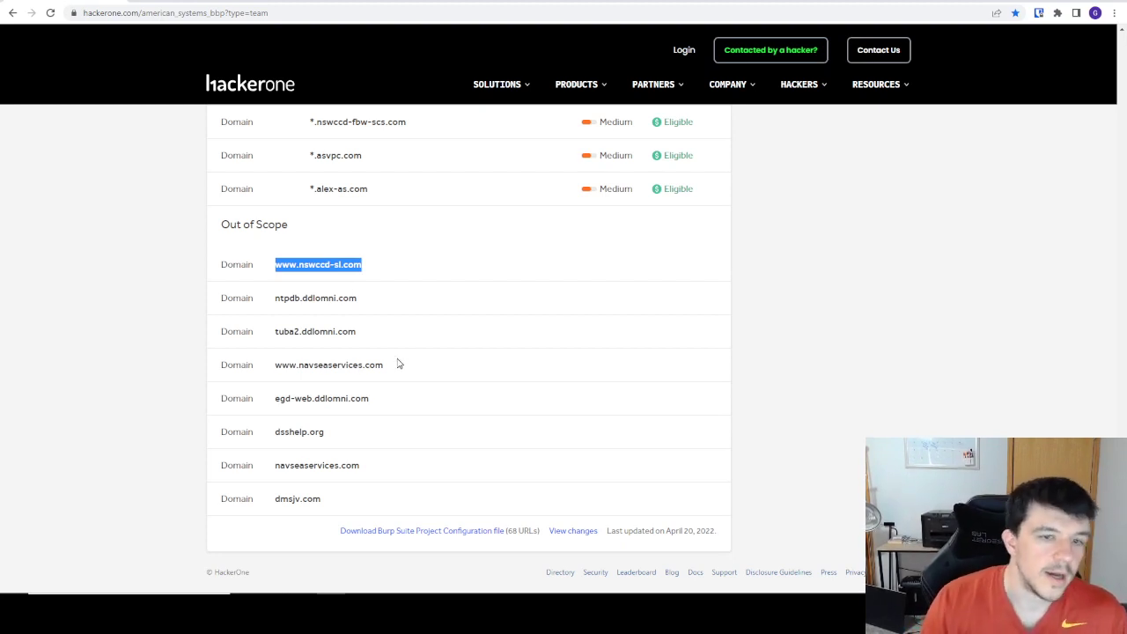
# - Highlight in-scope domains americansystemsuniversity.com, digitalaccess.com, asc.name and americanalliant.com
pyautogui.scroll(5, 408, 382)
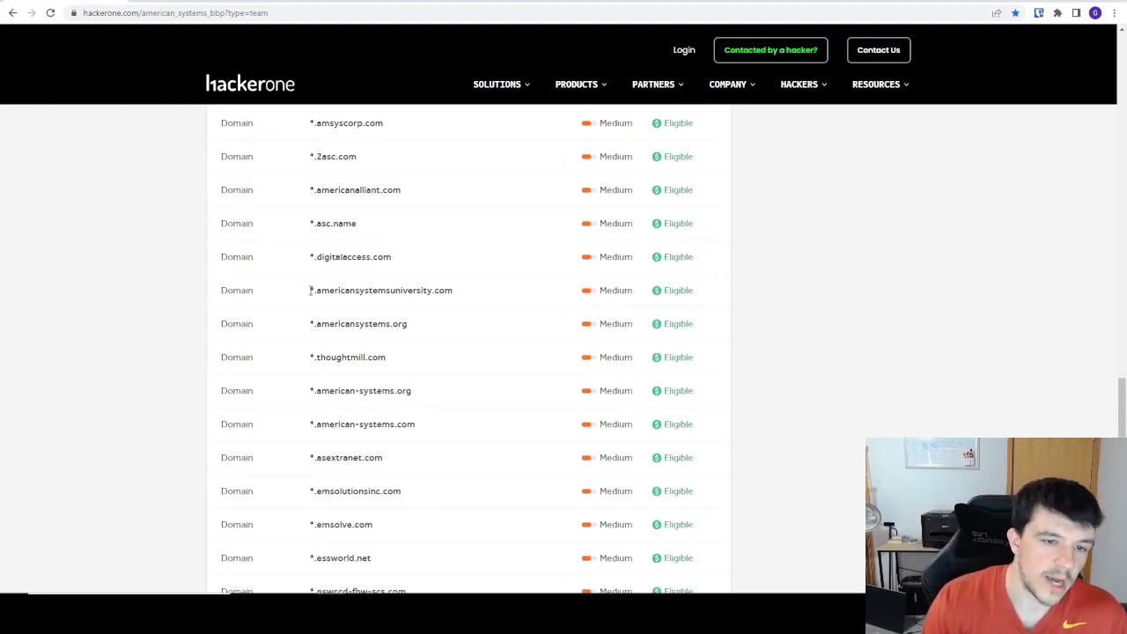
pyautogui.moveTo(310, 290); pyautogui.dragTo(470, 299)
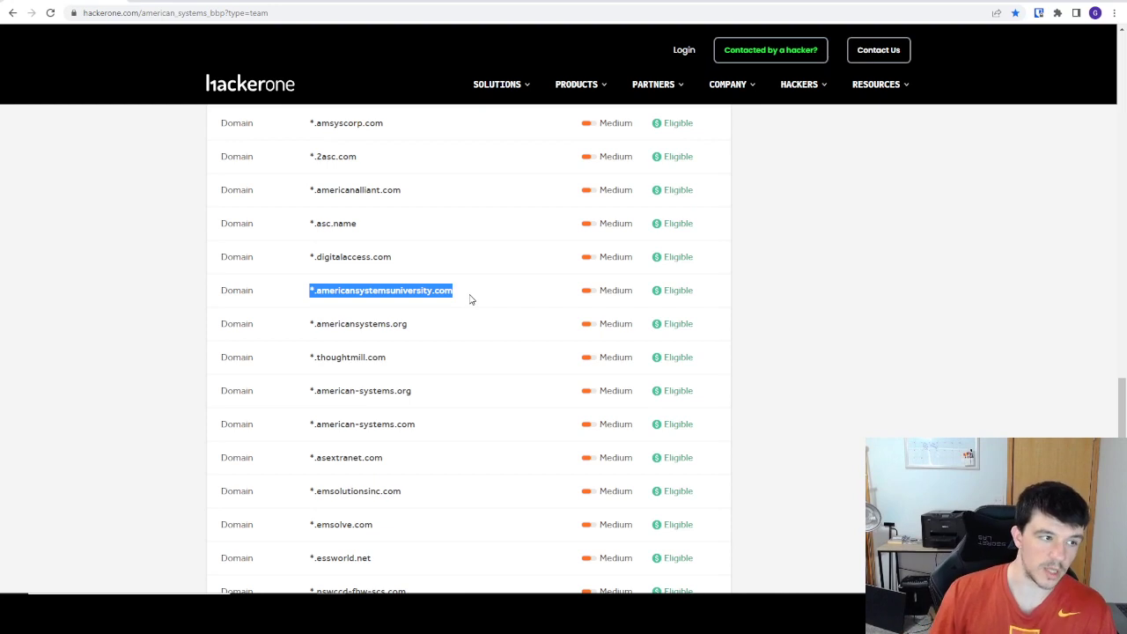
pyautogui.moveTo(463, 293); pyautogui.dragTo(320, 289)
pyautogui.moveTo(393, 258); pyautogui.dragTo(315, 256)
pyautogui.moveTo(360, 225); pyautogui.dragTo(315, 224)
pyautogui.moveTo(410, 196); pyautogui.dragTo(334, 183)
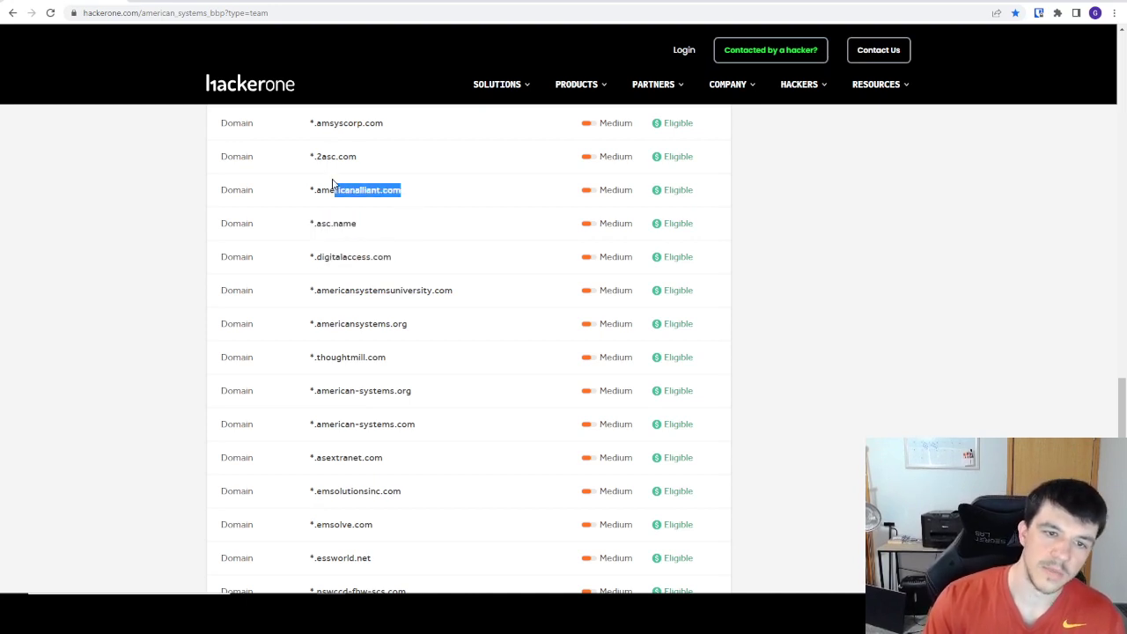
# - Mark ascgov.com and nhaero.com's Critical/Eligible ratings, then return to the GameStop program page
pyautogui.scroll(3, 348, 340)
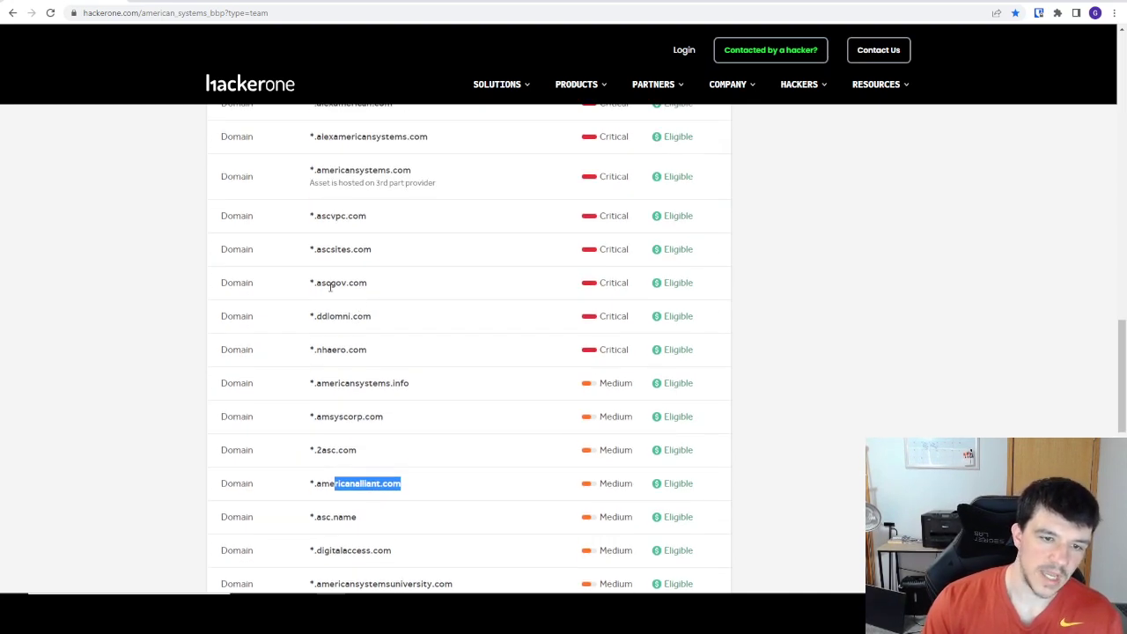
pyautogui.moveTo(374, 284); pyautogui.dragTo(317, 283)
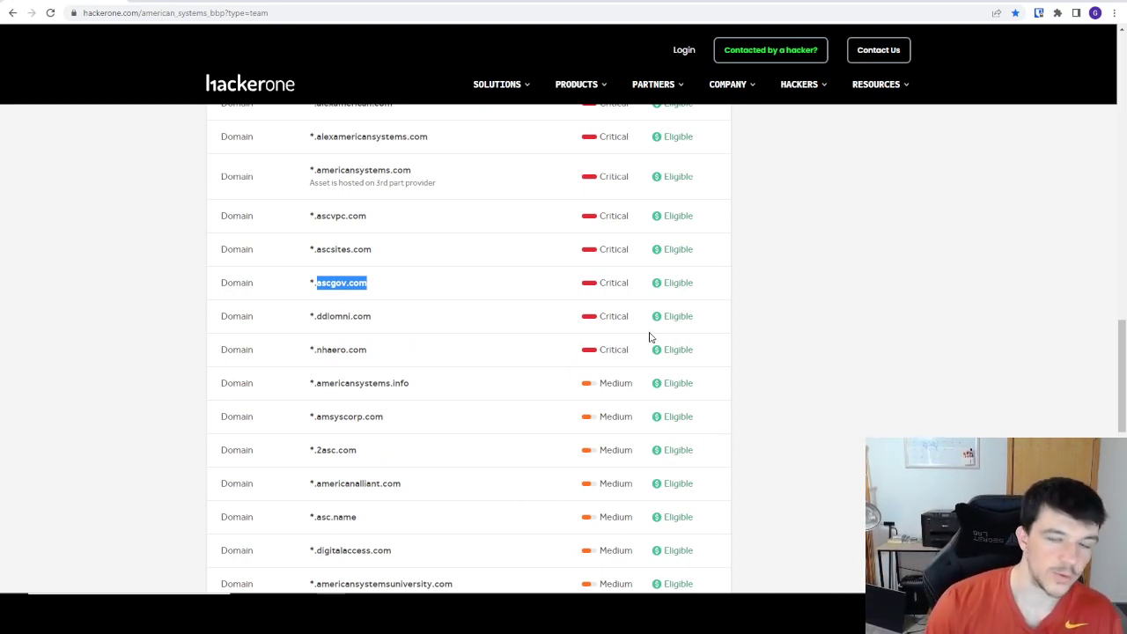
pyautogui.moveTo(700, 356); pyautogui.dragTo(599, 375)
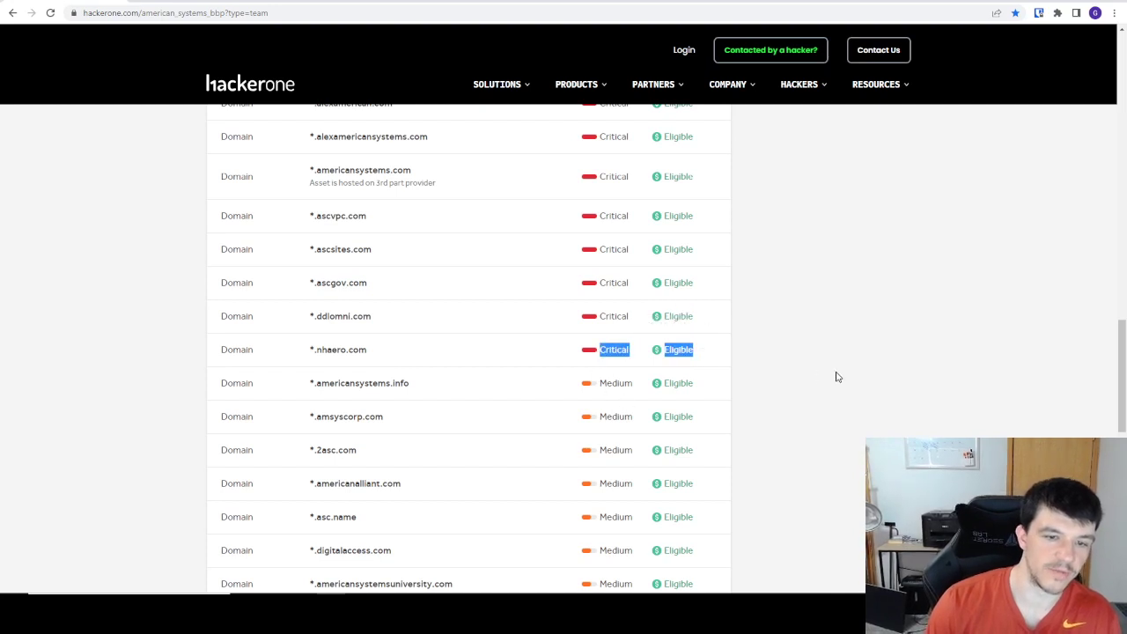
pyautogui.click(836, 377)
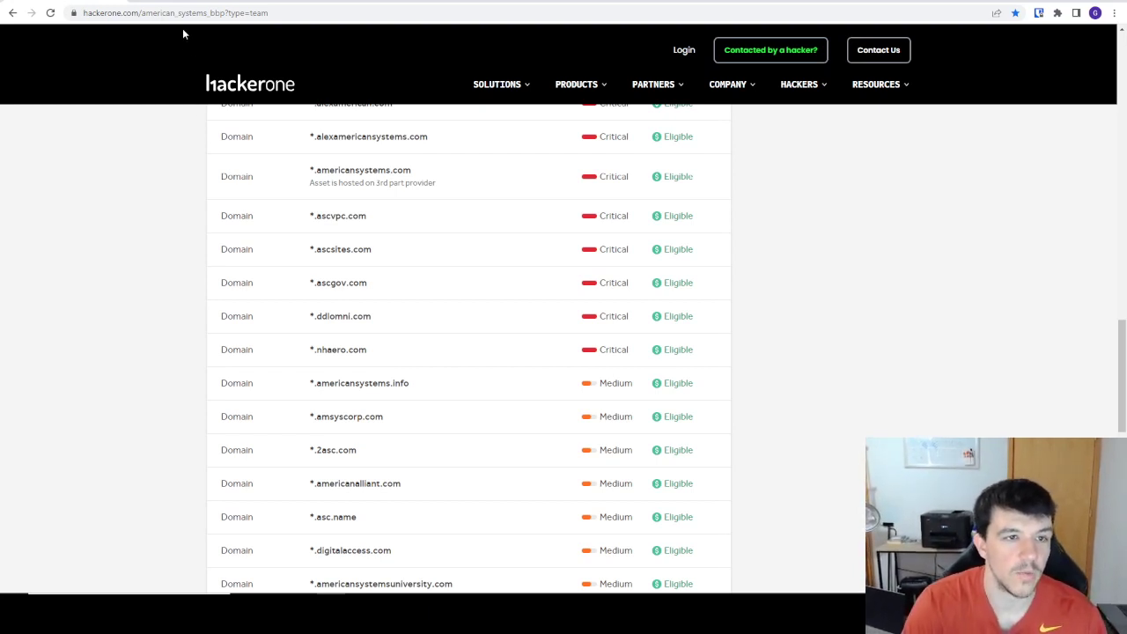
pyautogui.hotkey('alt', 'Left')
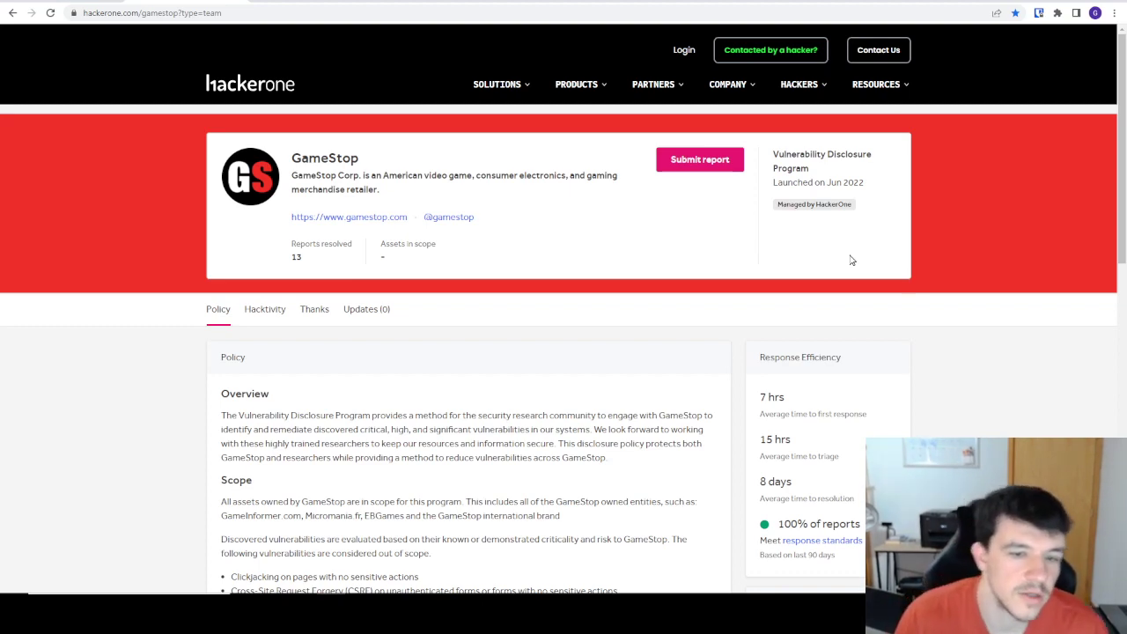
# - Scroll to GameStop's Scope section and pick out GameInformer.com, Micromania and EBGames
pyautogui.scroll(-2, 431, 376)
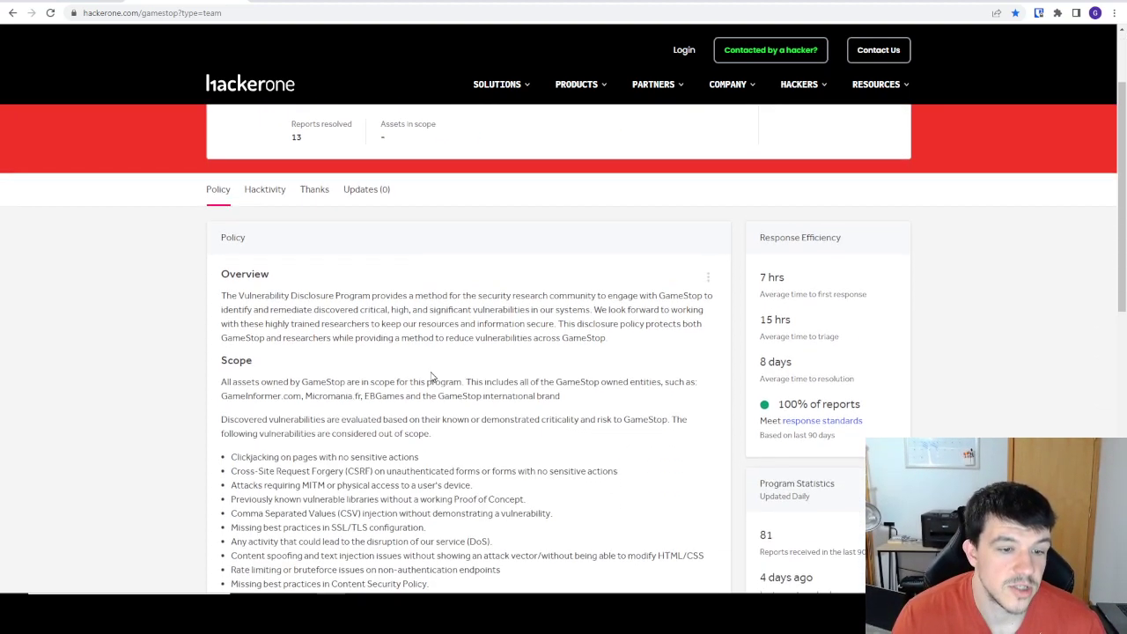
pyautogui.scroll(-2, 432, 377)
pyautogui.moveTo(221, 268); pyautogui.dragTo(664, 272)
pyautogui.moveTo(222, 279); pyautogui.dragTo(364, 282)
pyautogui.click(343, 281)
pyautogui.doubleClick(379, 280)
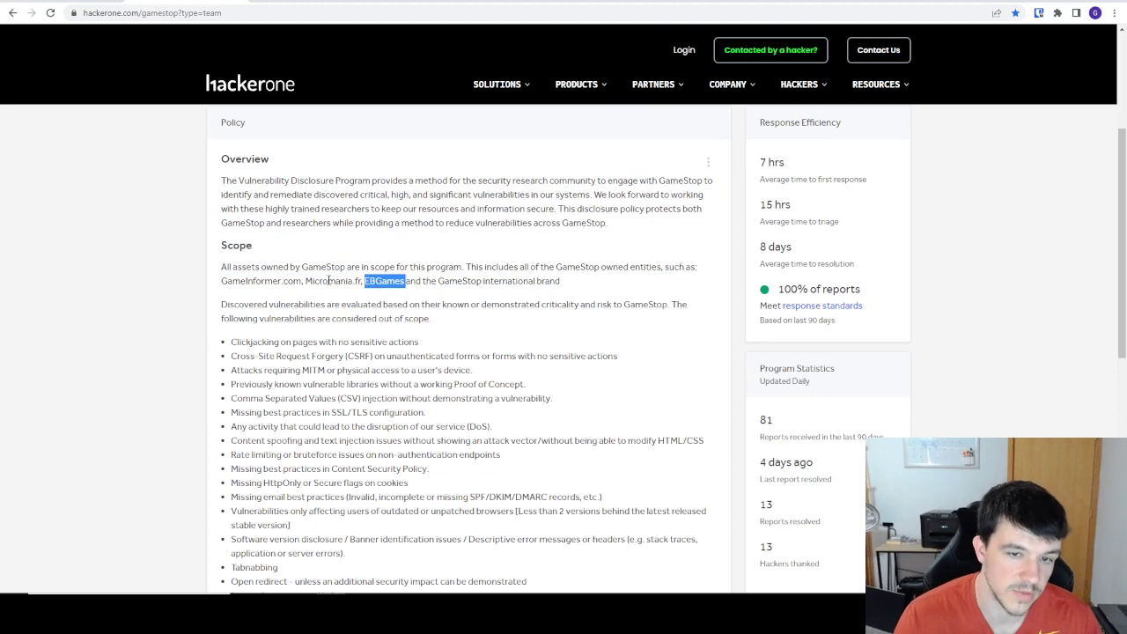
pyautogui.doubleClick(327, 281)
pyautogui.doubleClick(385, 282)
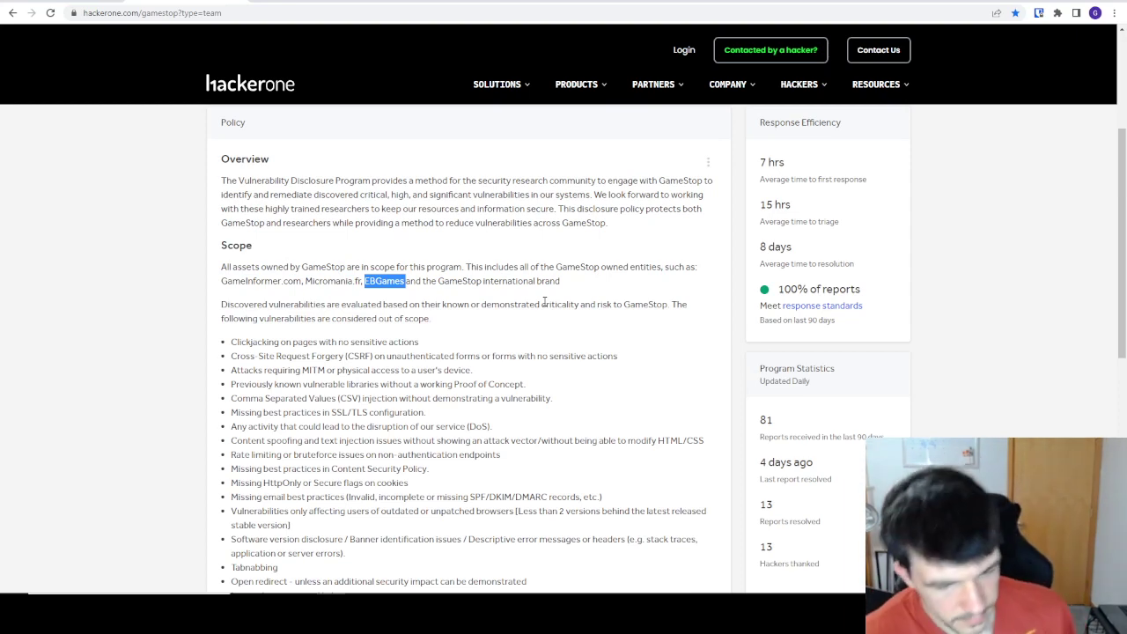
# - Highlight the Scope sentence stating all GameStop-owned assets are in scope
pyautogui.scroll(-2, 399, 300)
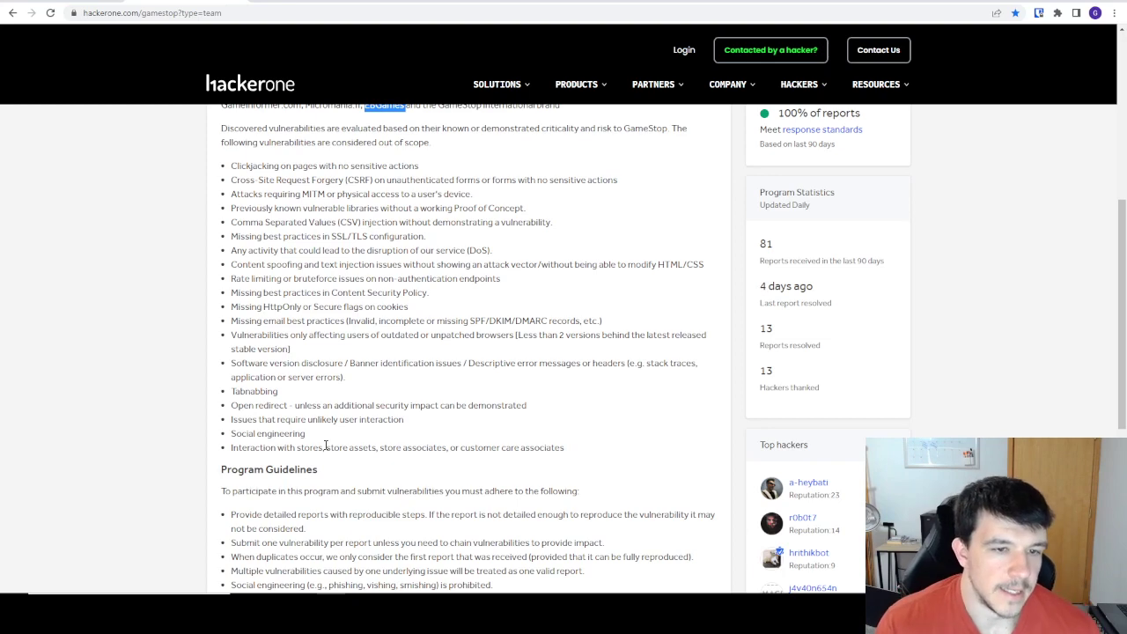
pyautogui.scroll(2, 325, 445)
pyautogui.moveTo(224, 267); pyautogui.dragTo(373, 267)
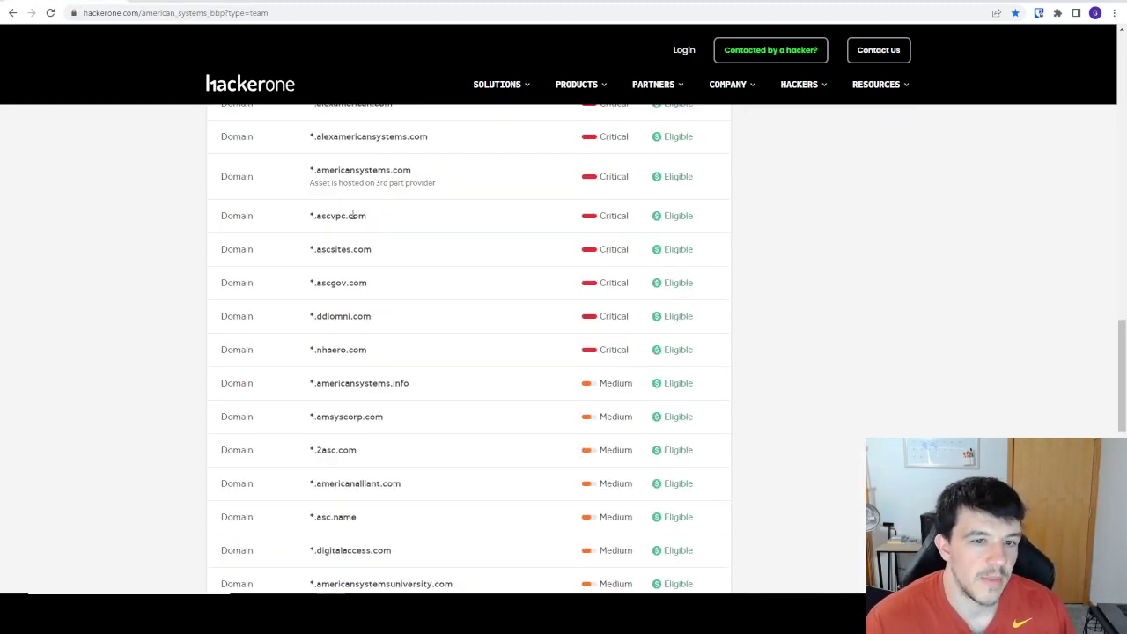
pyautogui.scroll(1, 370, 237)
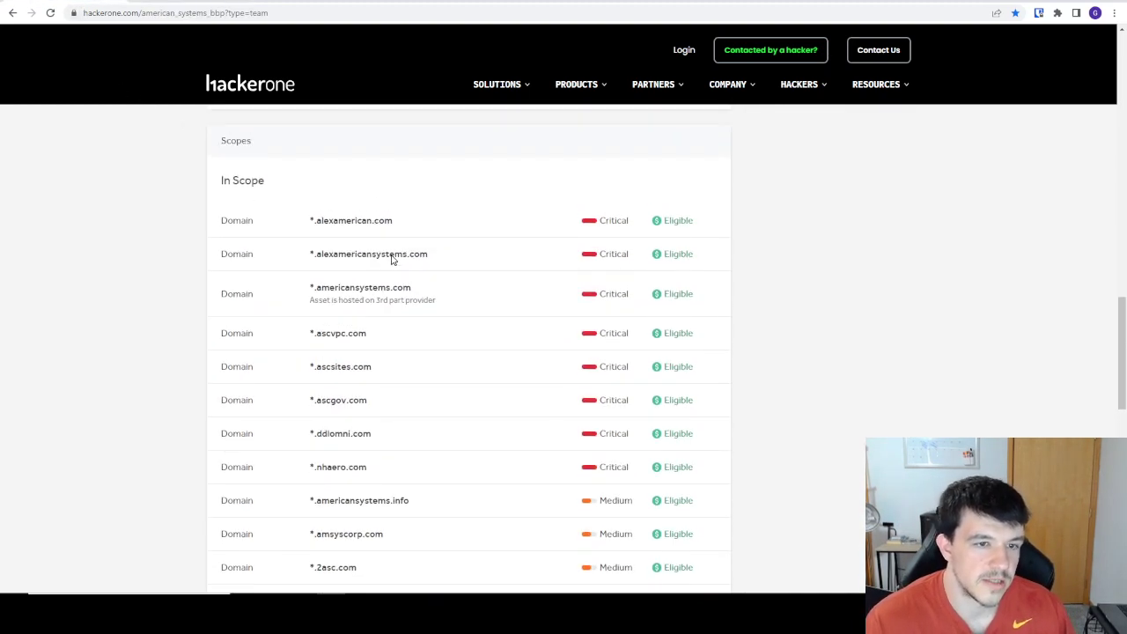
pyautogui.scroll(-1, 344, 528)
pyautogui.scroll(1, 343, 526)
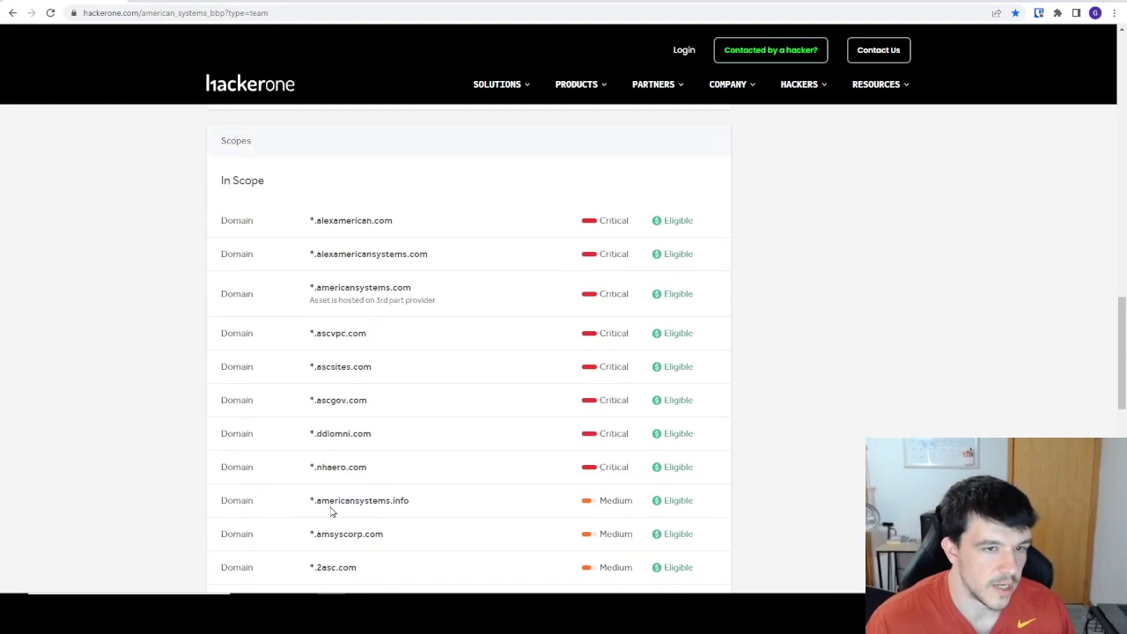
pyautogui.rightClick(289, 244)
pyautogui.click(297, 182)
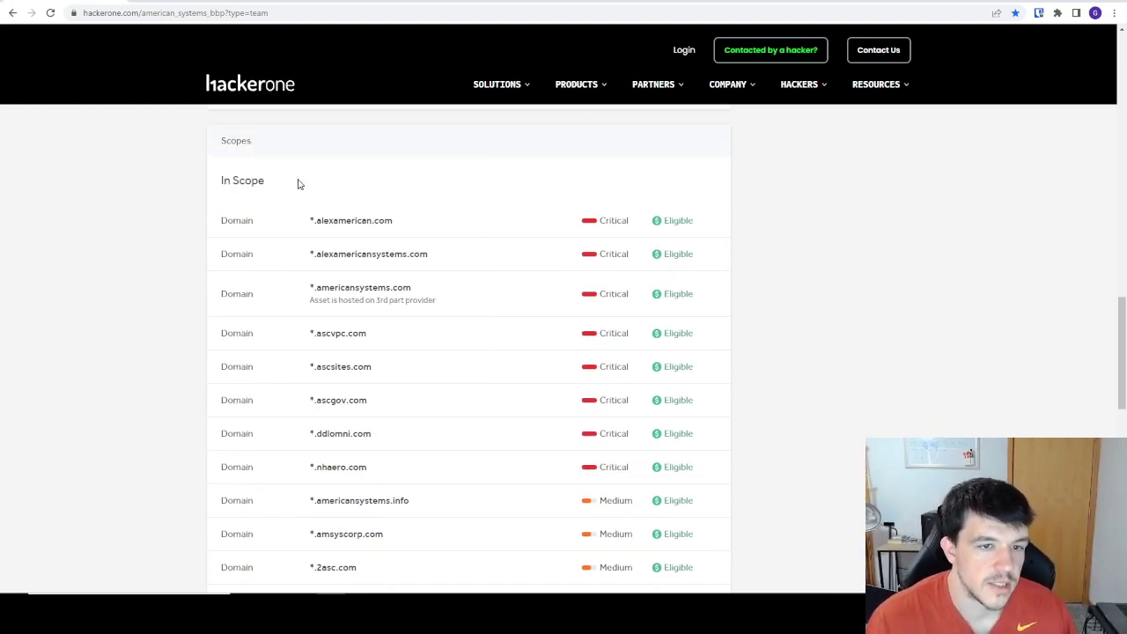
pyautogui.scroll(15, 284, 239)
pyautogui.scroll(3, 318, 253)
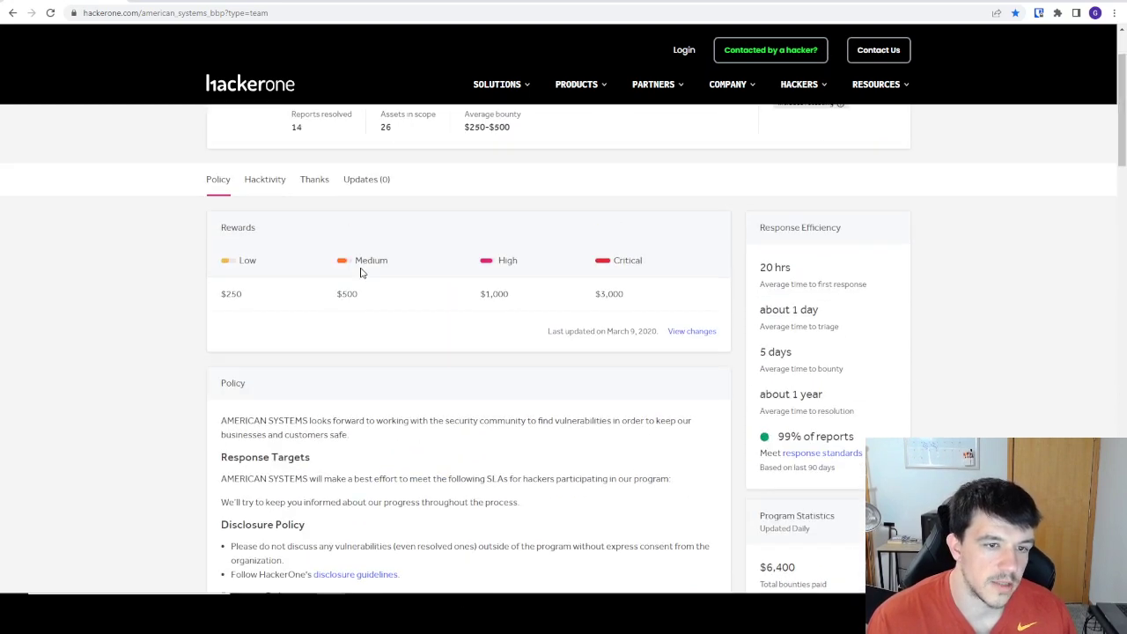
pyautogui.moveTo(221, 421); pyautogui.dragTo(309, 421)
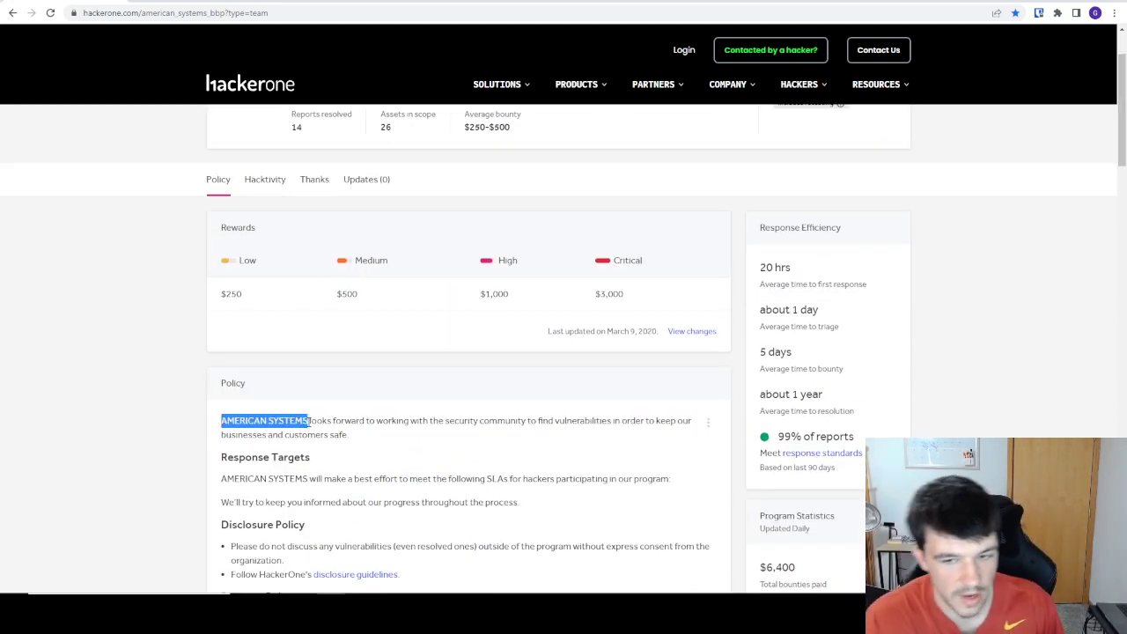
pyautogui.scroll(-20, 308, 421)
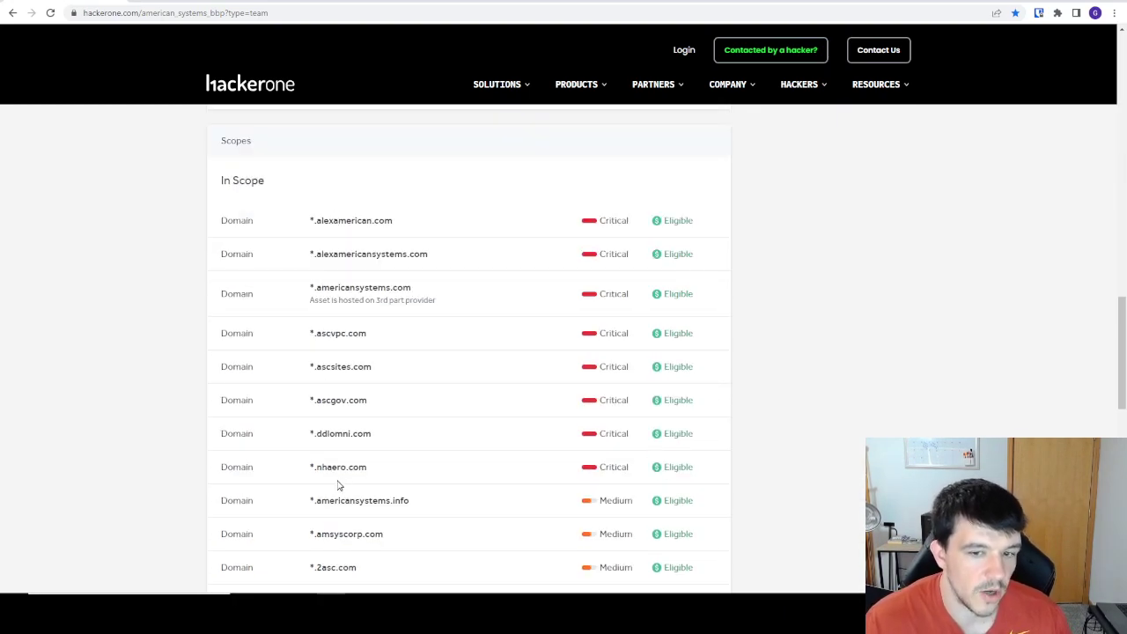
pyautogui.click(167, 7)
pyautogui.scroll(-5, 351, 339)
pyautogui.scroll(3, 348, 338)
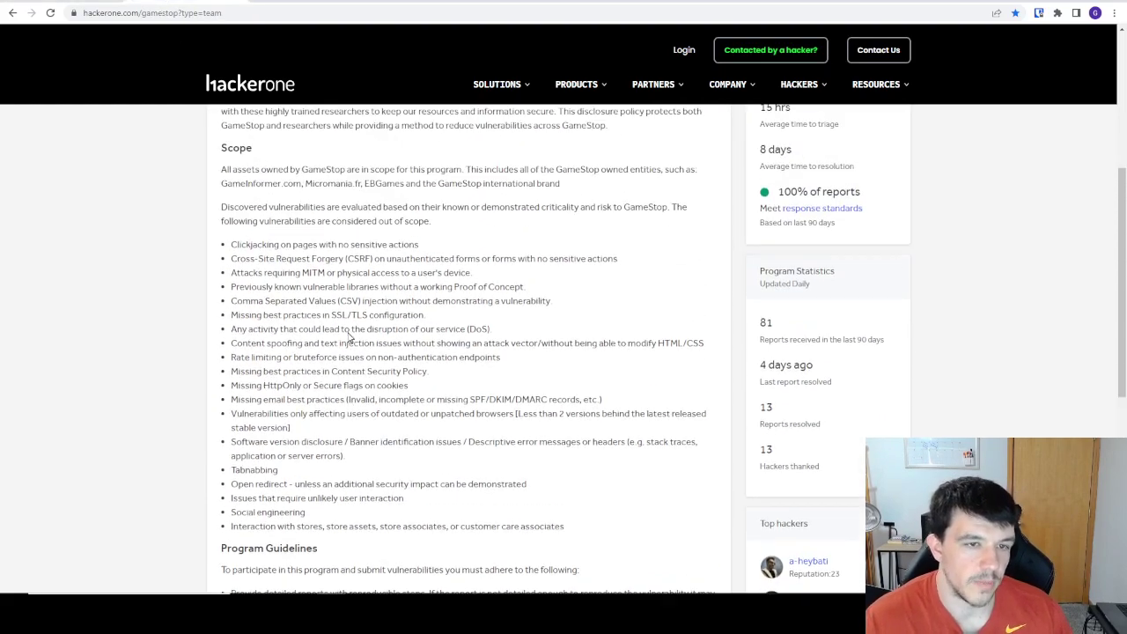
pyautogui.moveTo(223, 209); pyautogui.dragTo(461, 209)
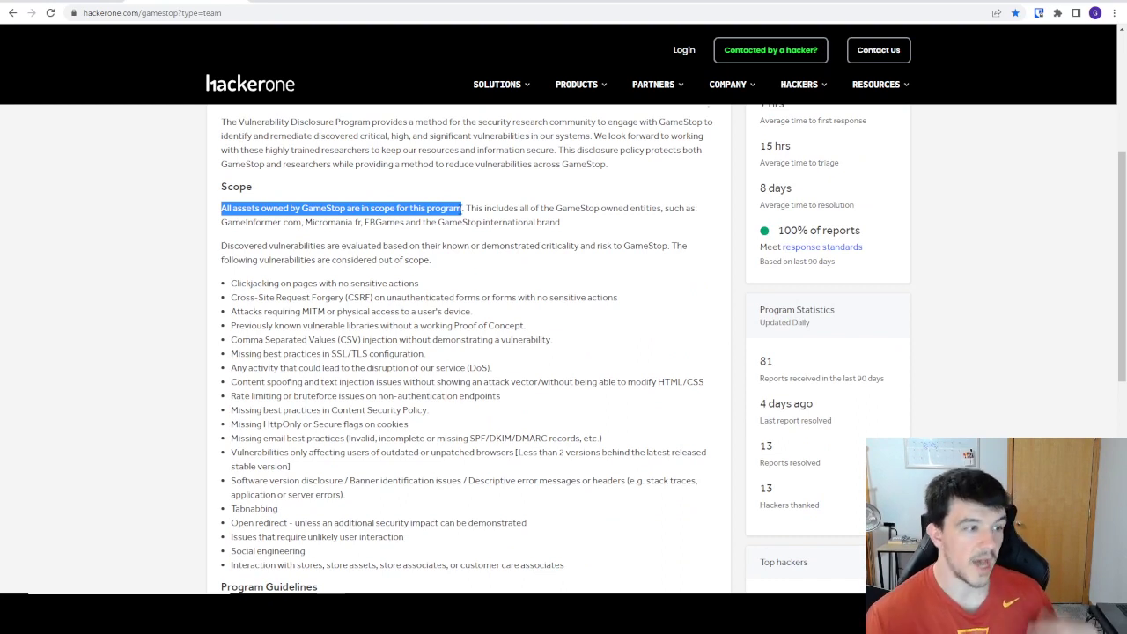